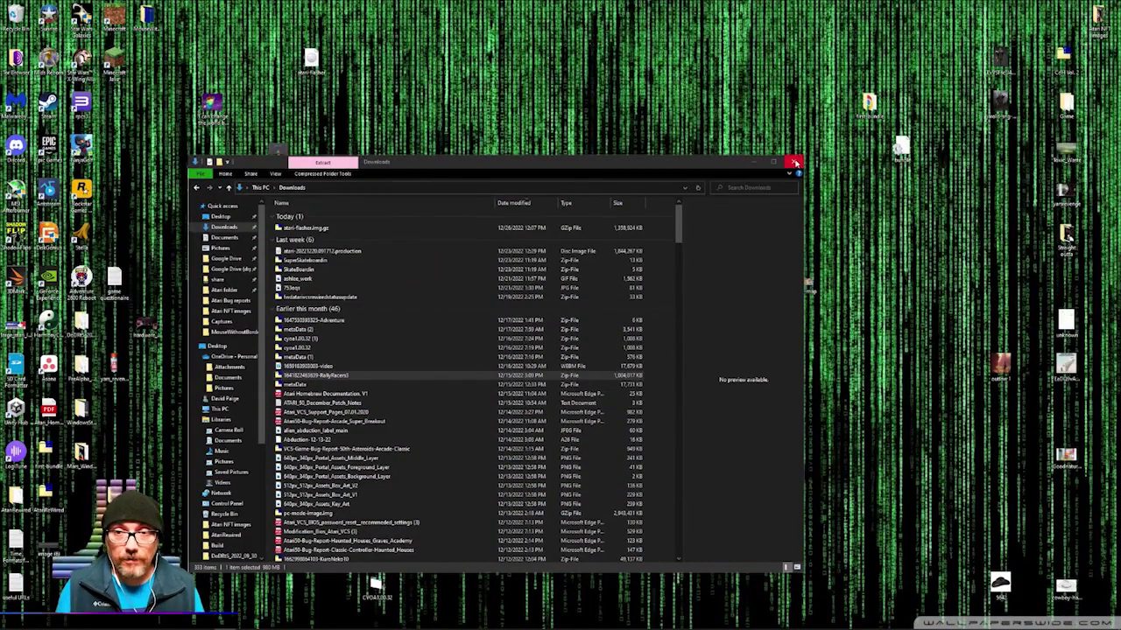
Close the Downloads folder window and launch balenaEtcher.
left_click(794, 162)
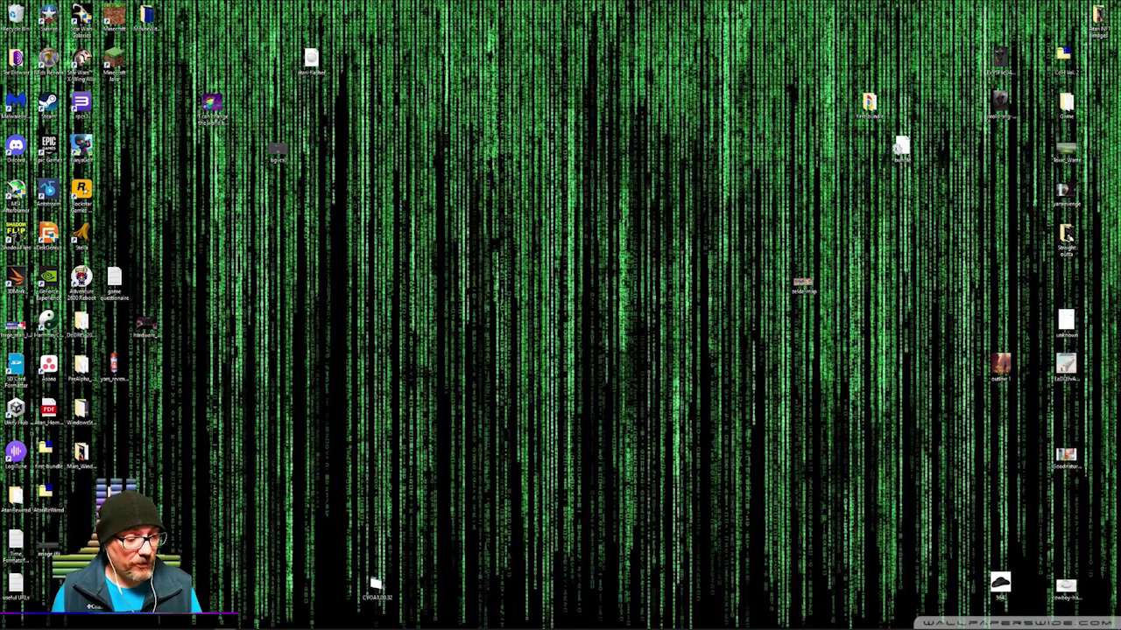
left_click(11, 623)
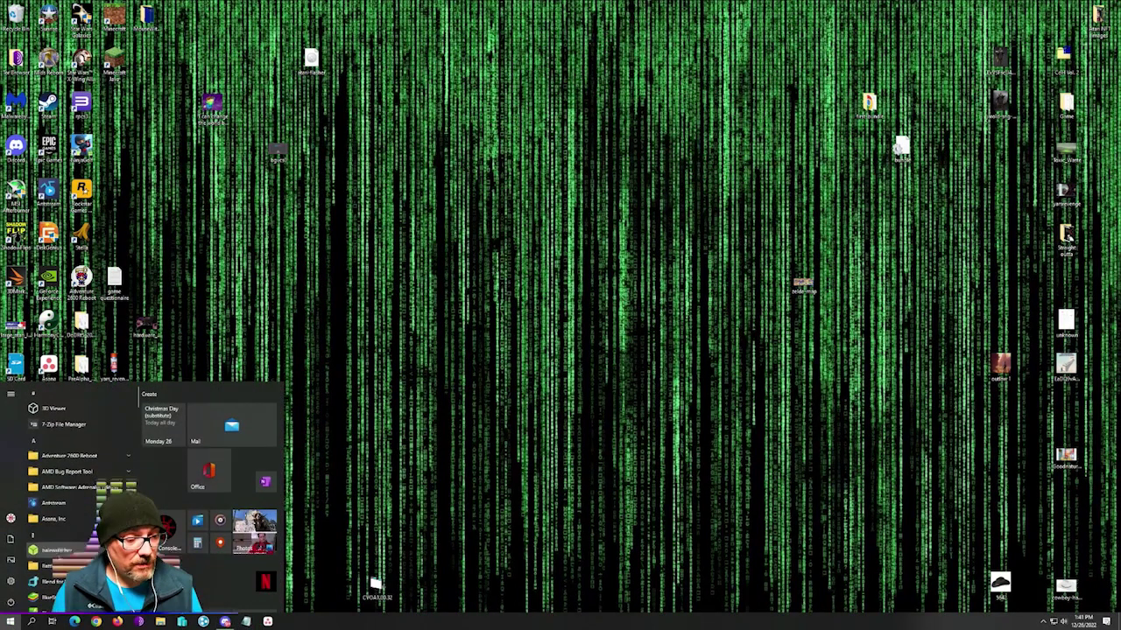
left_click(57, 550)
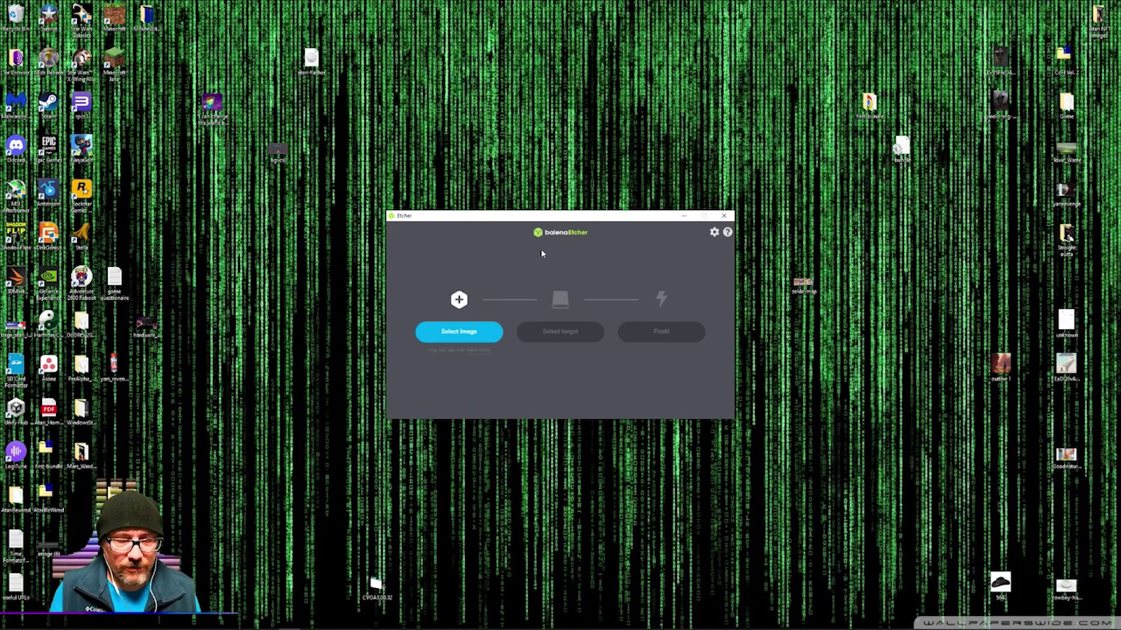
Try to load the compressed atari-flasher.img.gz archive from Downloads as the flash image.
left_click(463, 337)
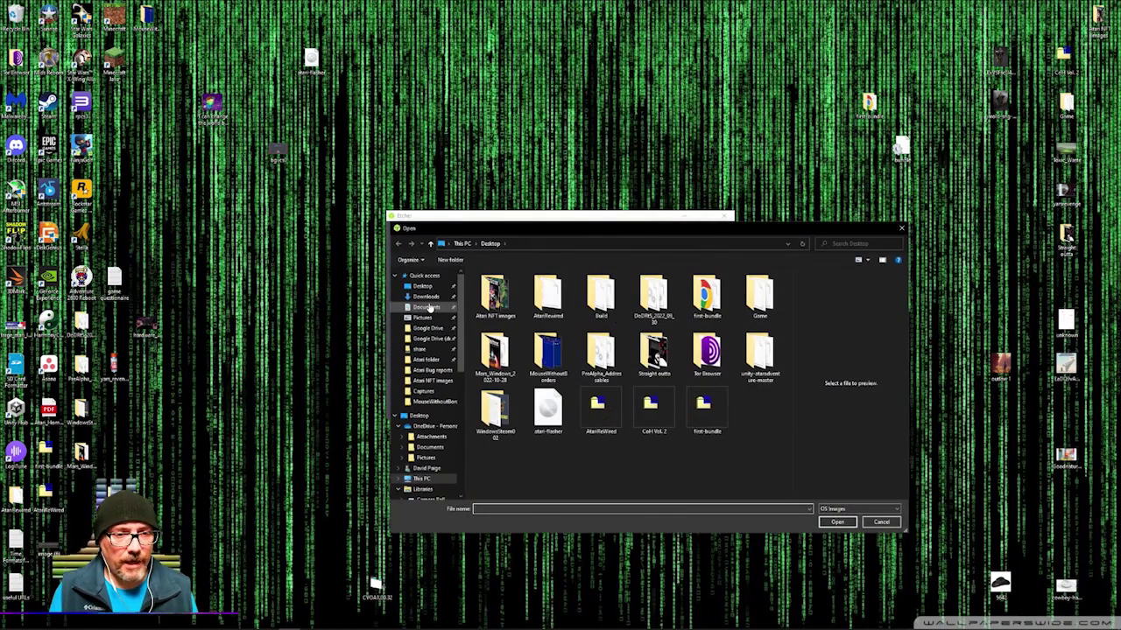
left_click(422, 287)
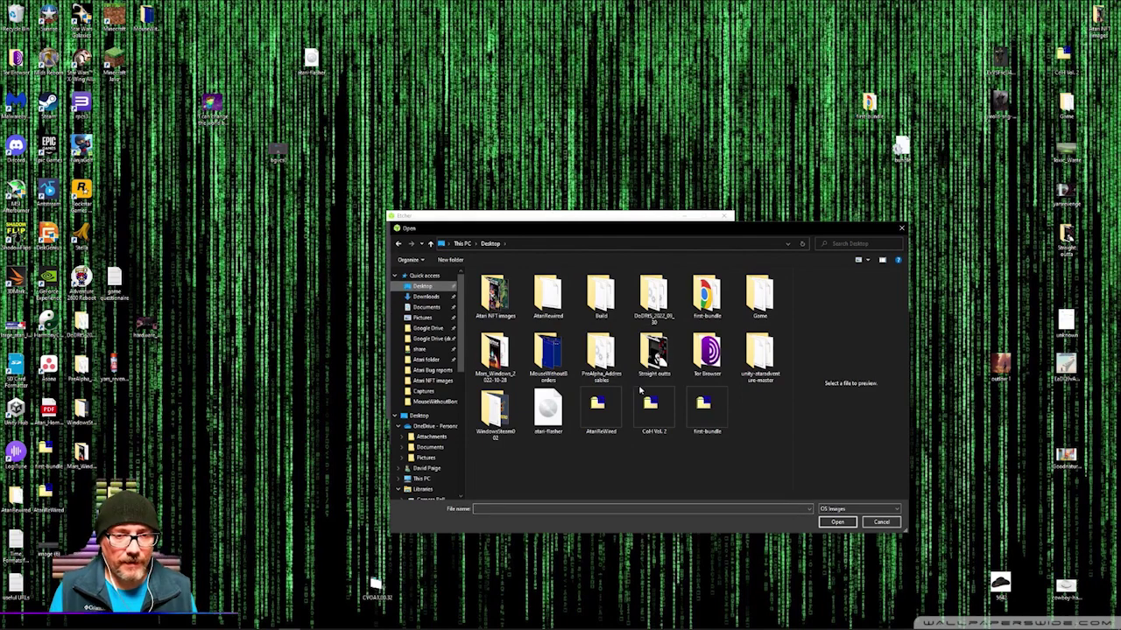
left_click(549, 411)
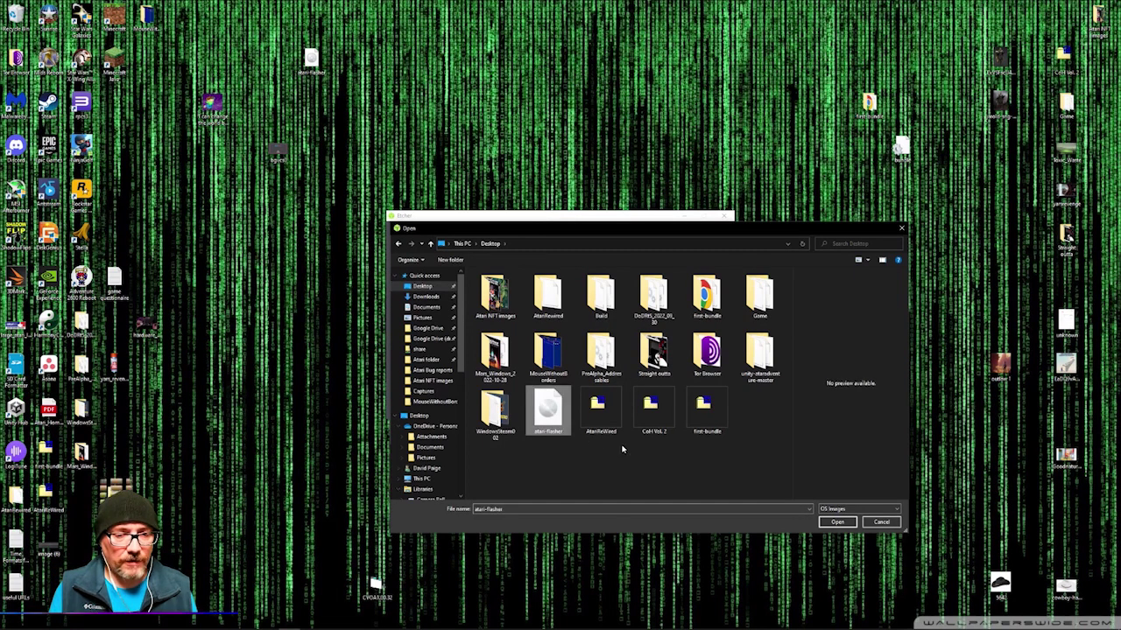
left_click(426, 297)
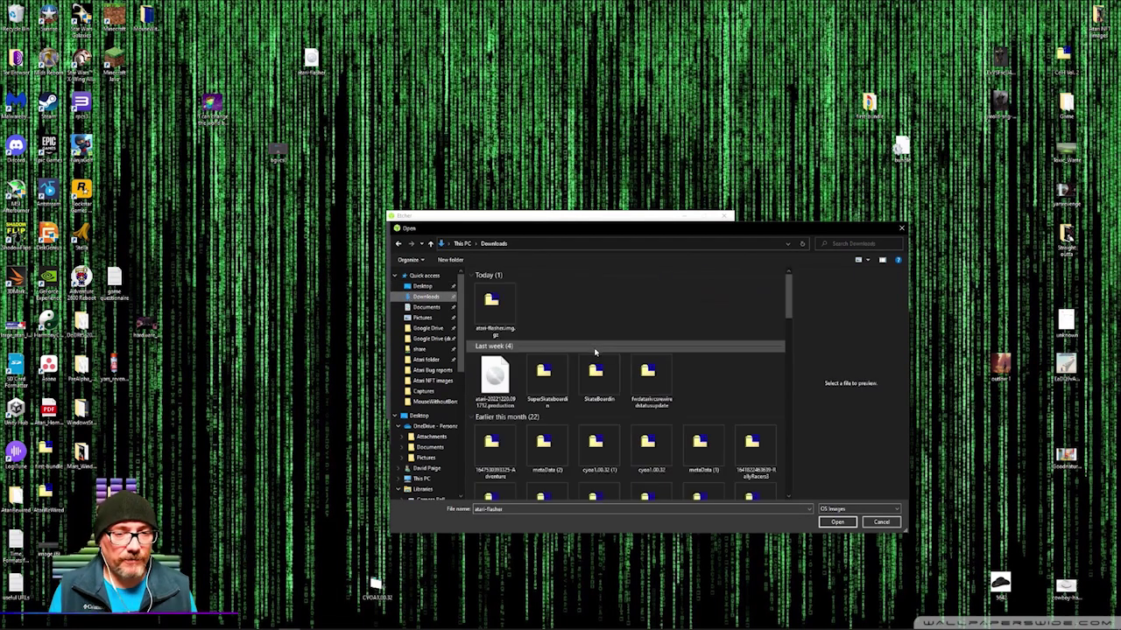
double_click(492, 303)
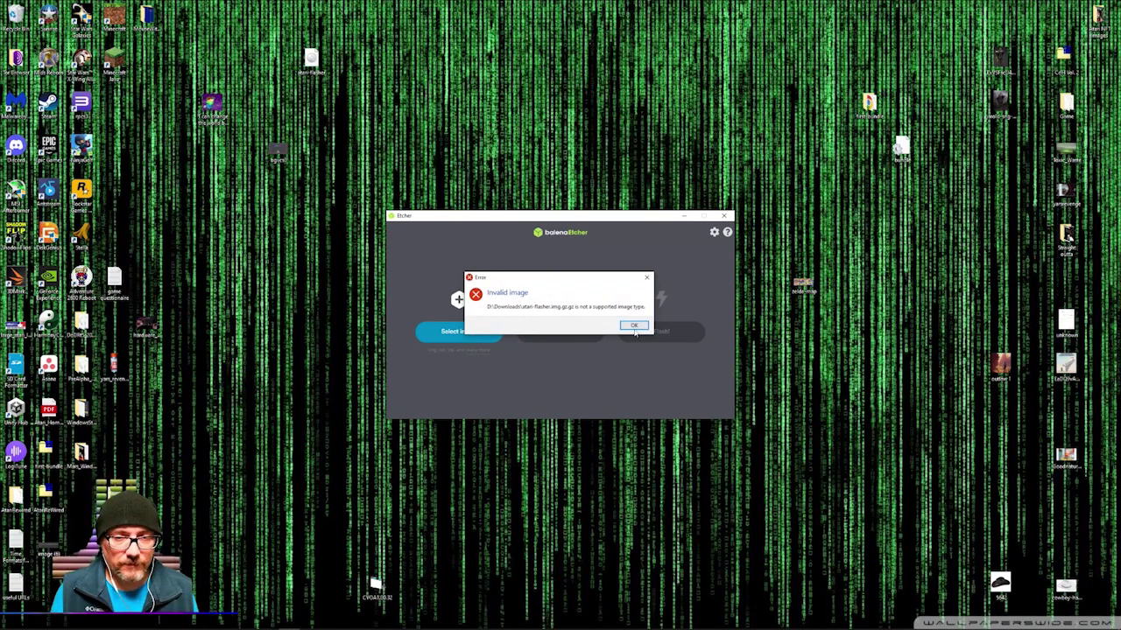
left_click(634, 326)
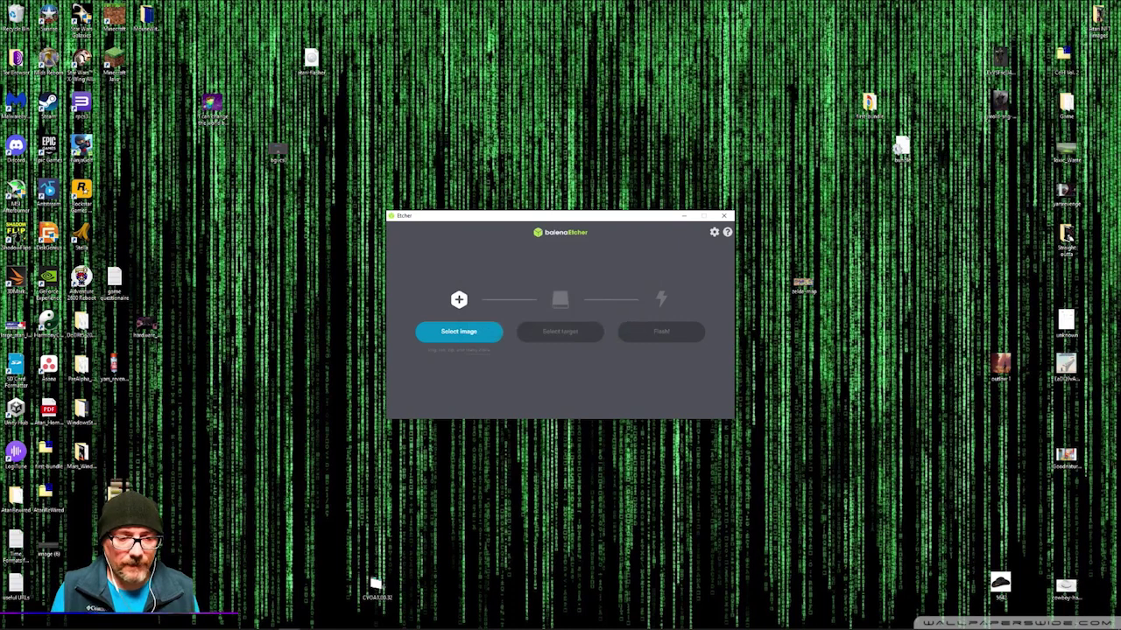
Inspect the contents of the atari-flasher.img.gz archive in the Downloads folder, and close the archive and folder windows.
mouse_move(162, 623)
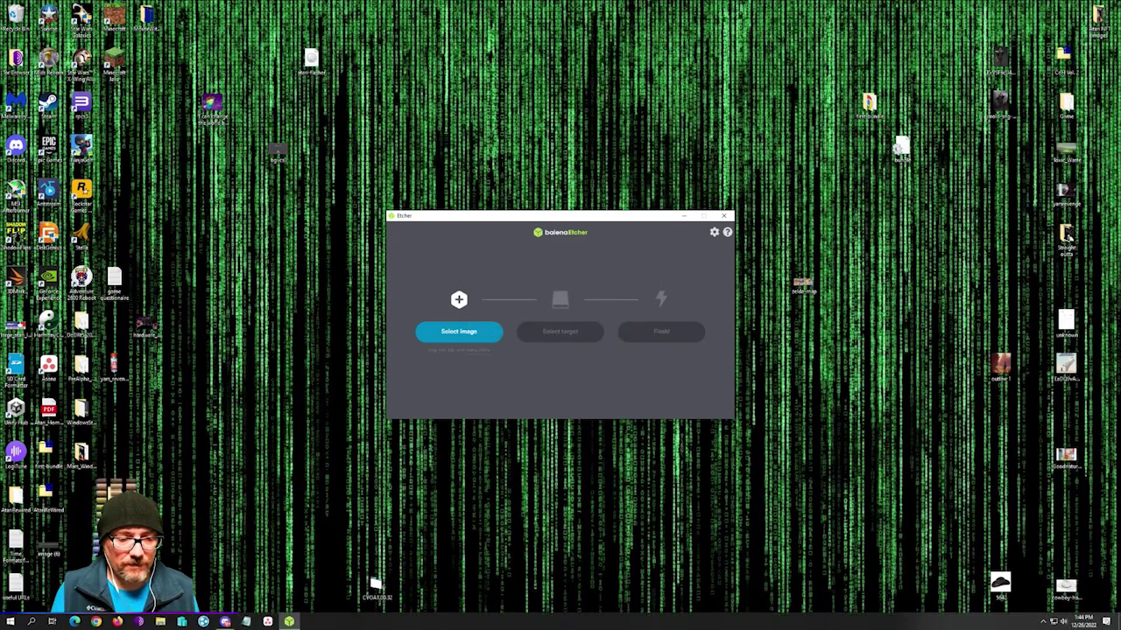
left_click(160, 621)
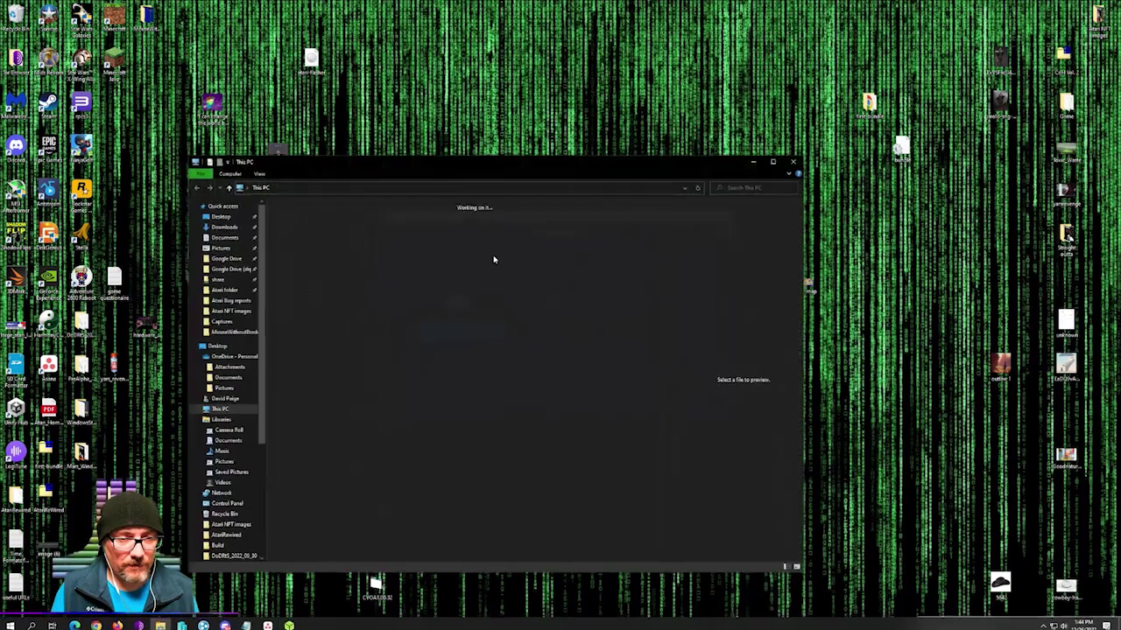
left_click(223, 227)
left_click(293, 230)
double_click(295, 230)
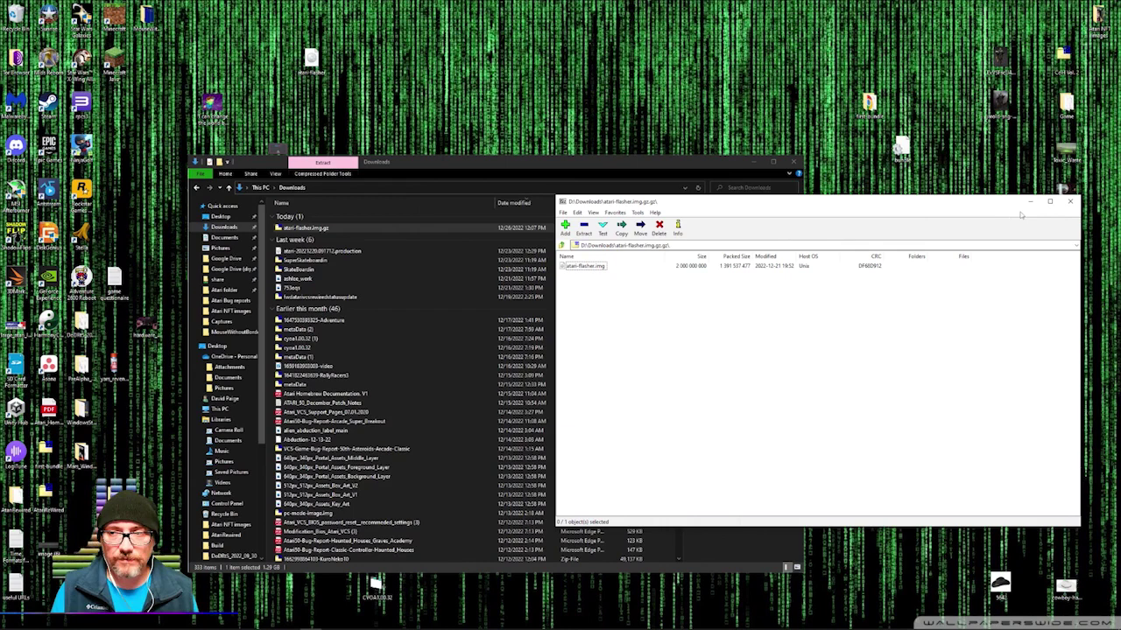
left_click(1070, 201)
left_click(793, 162)
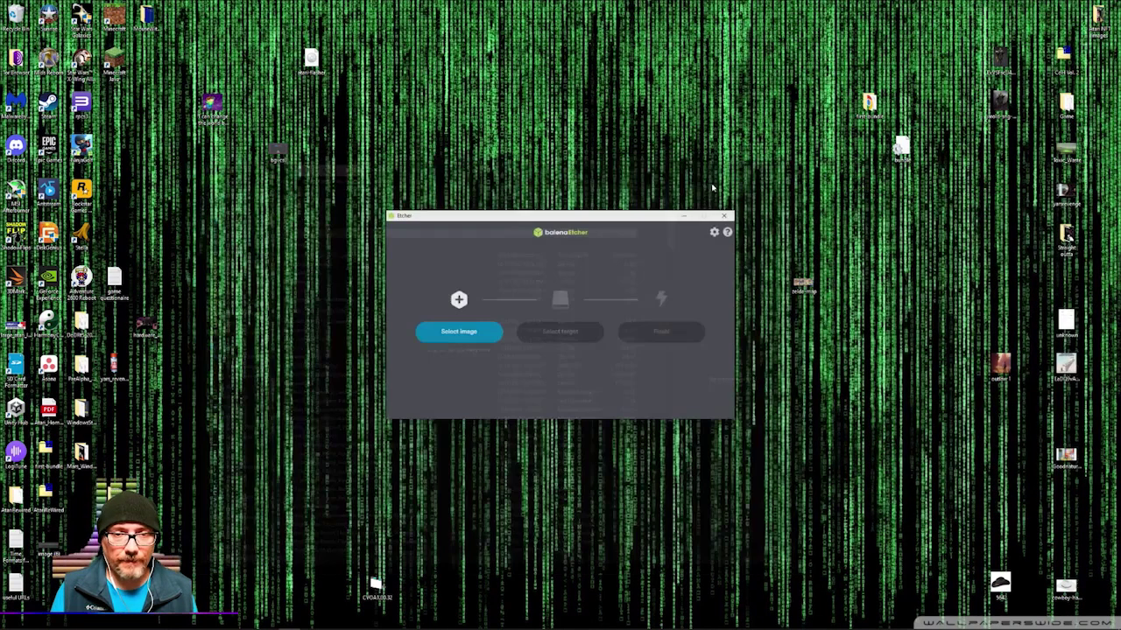
Load the extracted atari-flasher image from the Desktop as the image to flash.
left_click(460, 331)
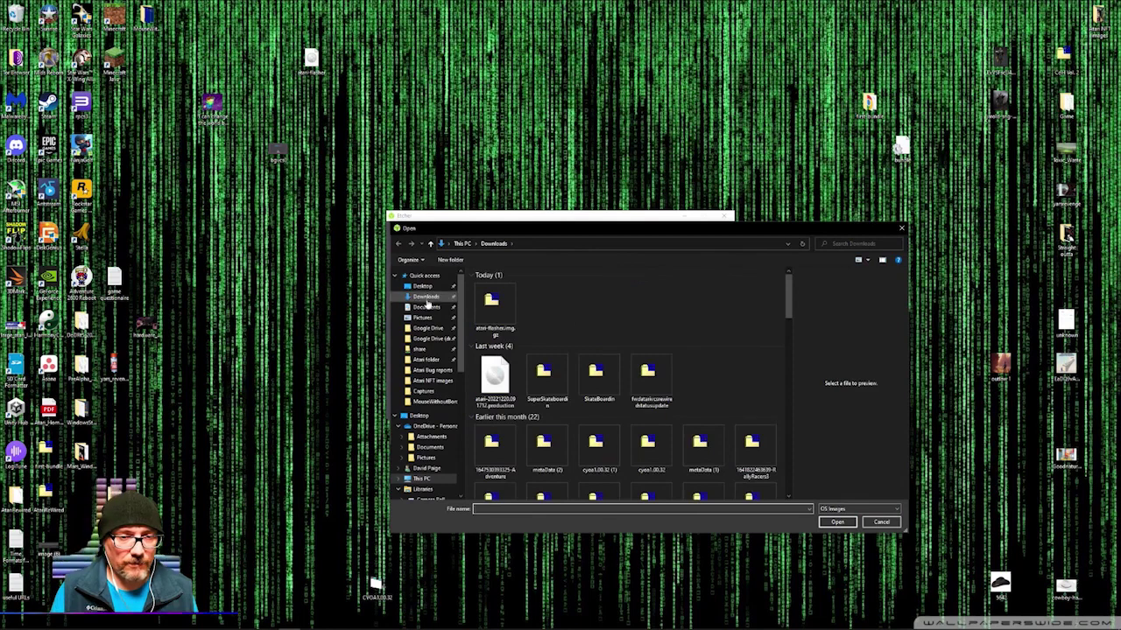
left_click(424, 287)
left_click(548, 412)
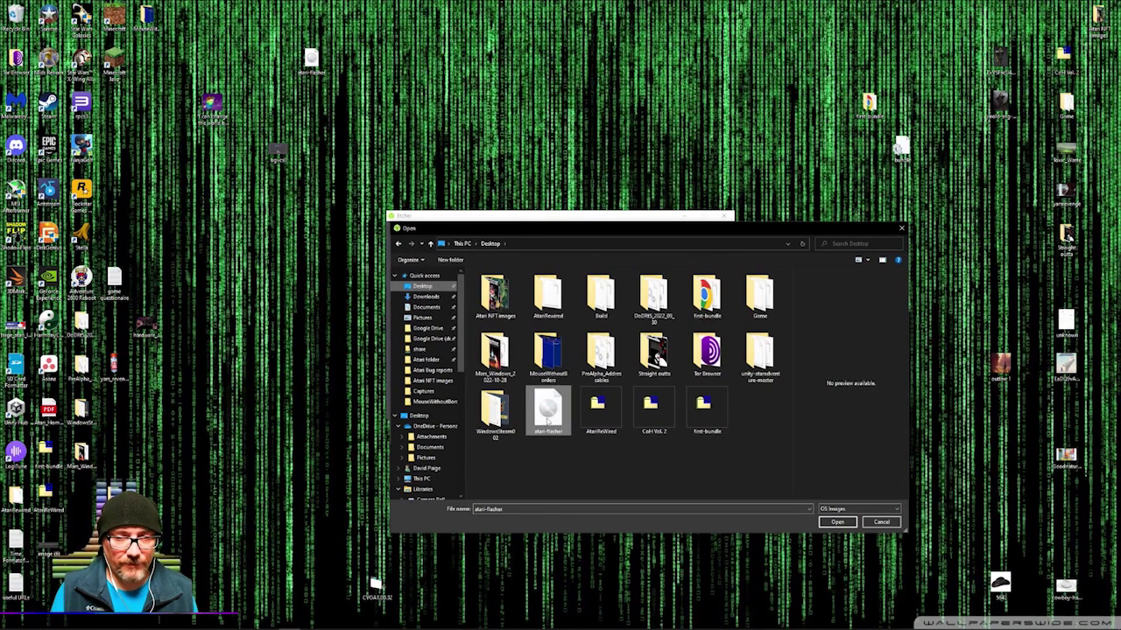
left_click(836, 522)
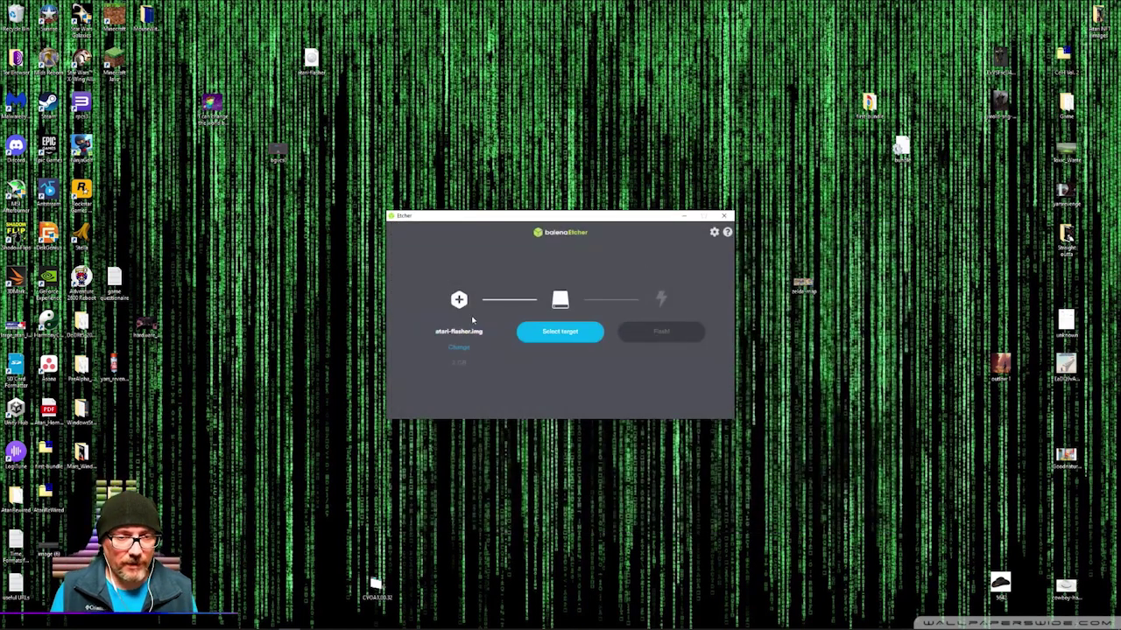
Set the 15.5 GB PNY USB 2.0 FD USB Device as the target drive for the image.
left_click(566, 332)
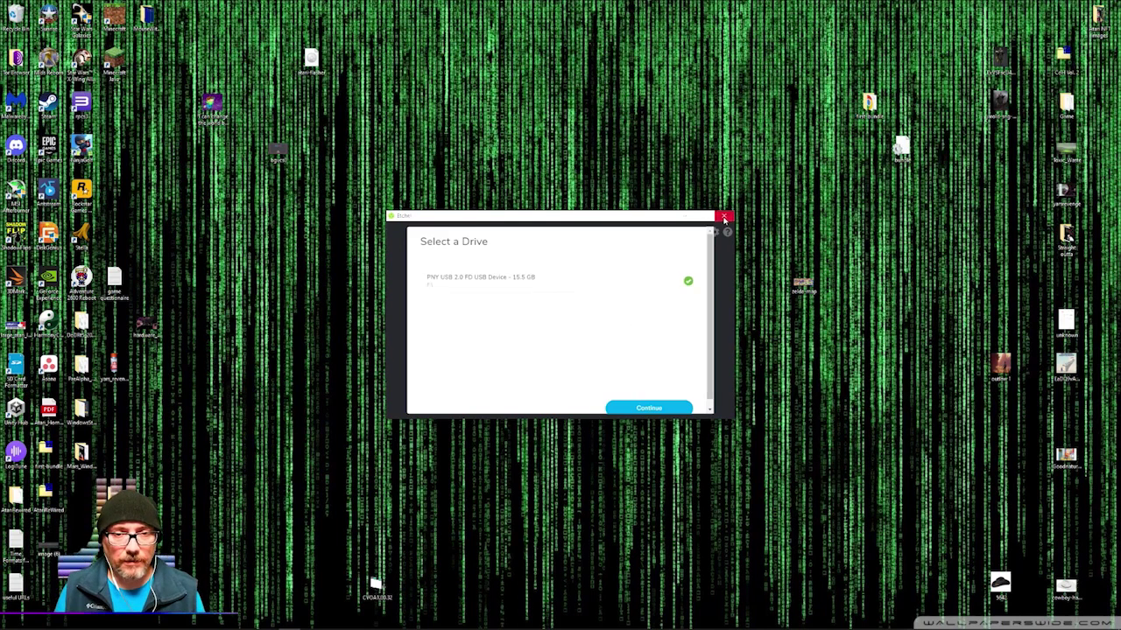
left_click(611, 327)
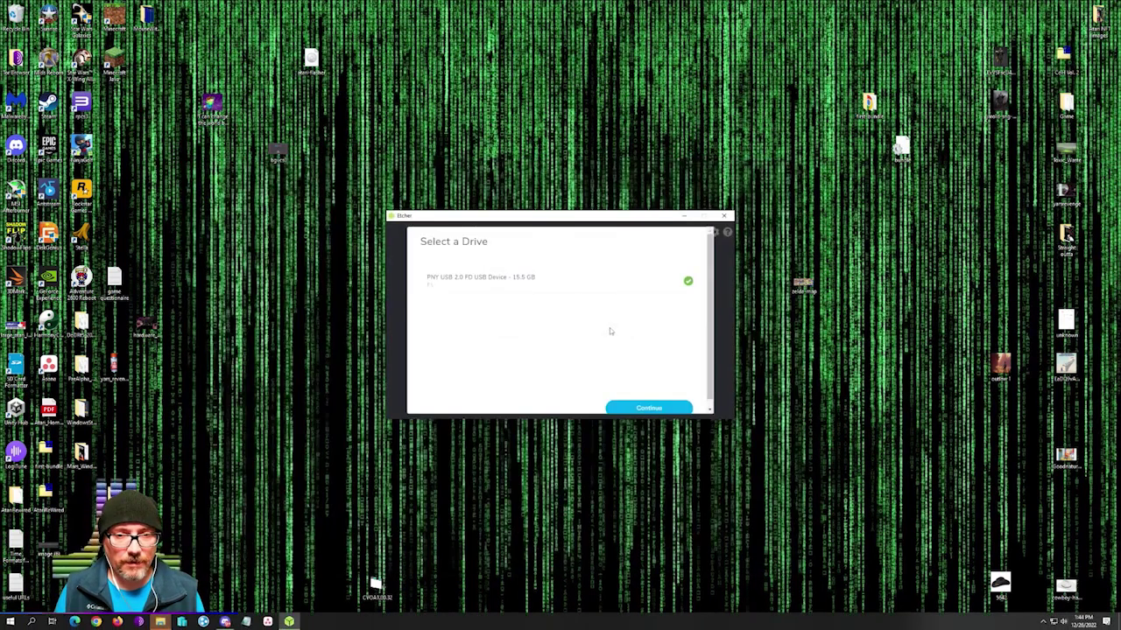
left_click(452, 281)
left_click(647, 408)
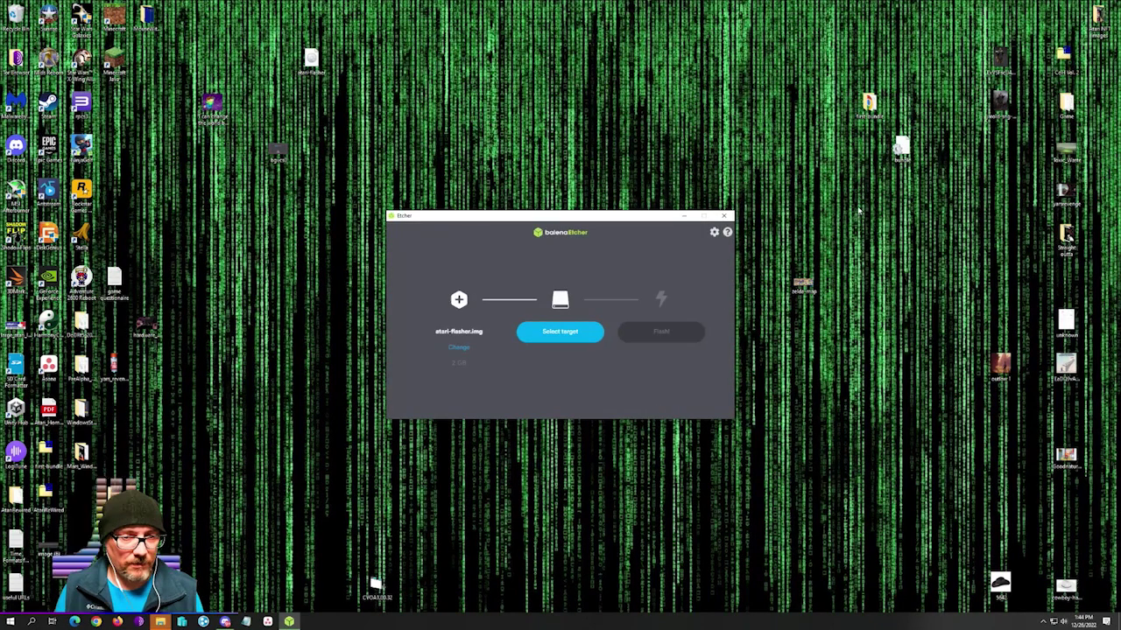
left_click(563, 338)
left_click(500, 279)
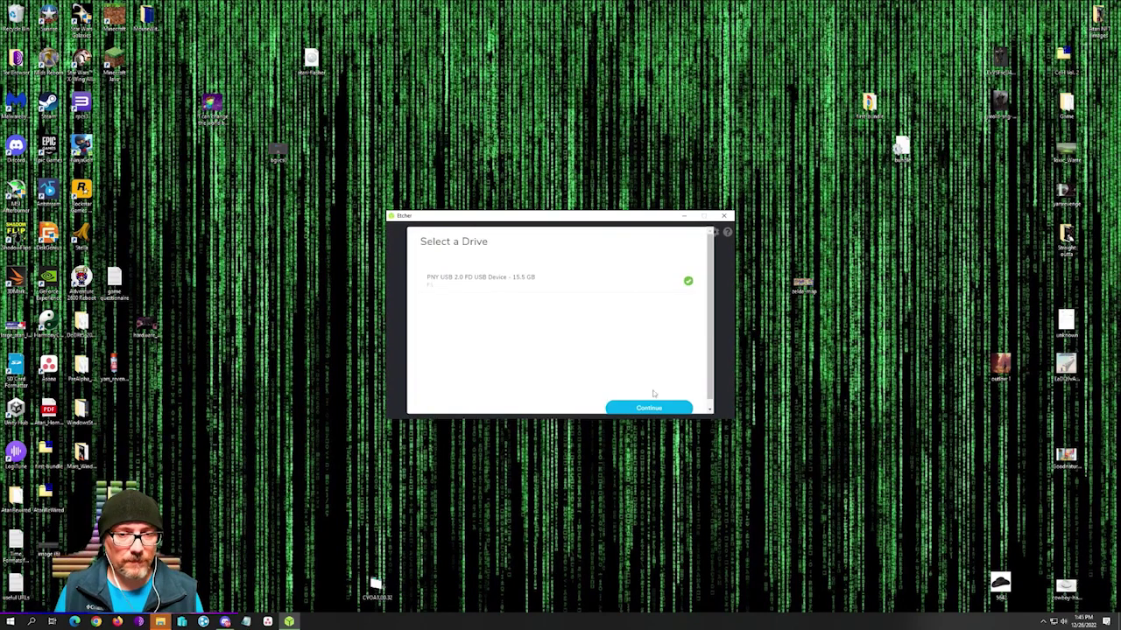
left_click(655, 405)
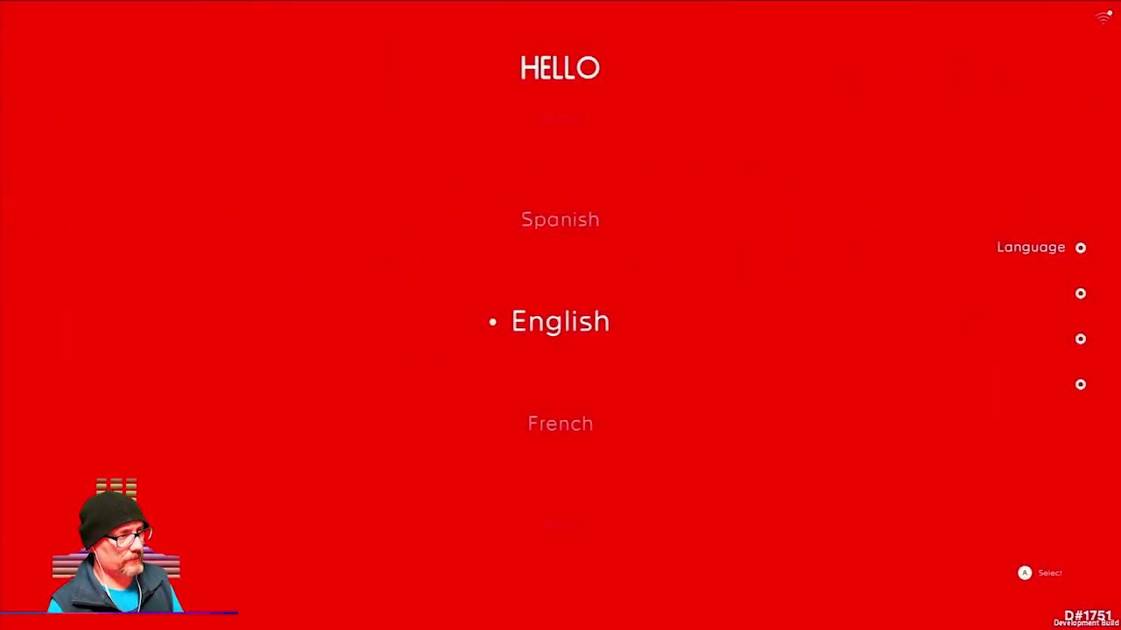
Set the console language to English and choose the home Wi-Fi network without the 5GHz suffix.
key("Return")
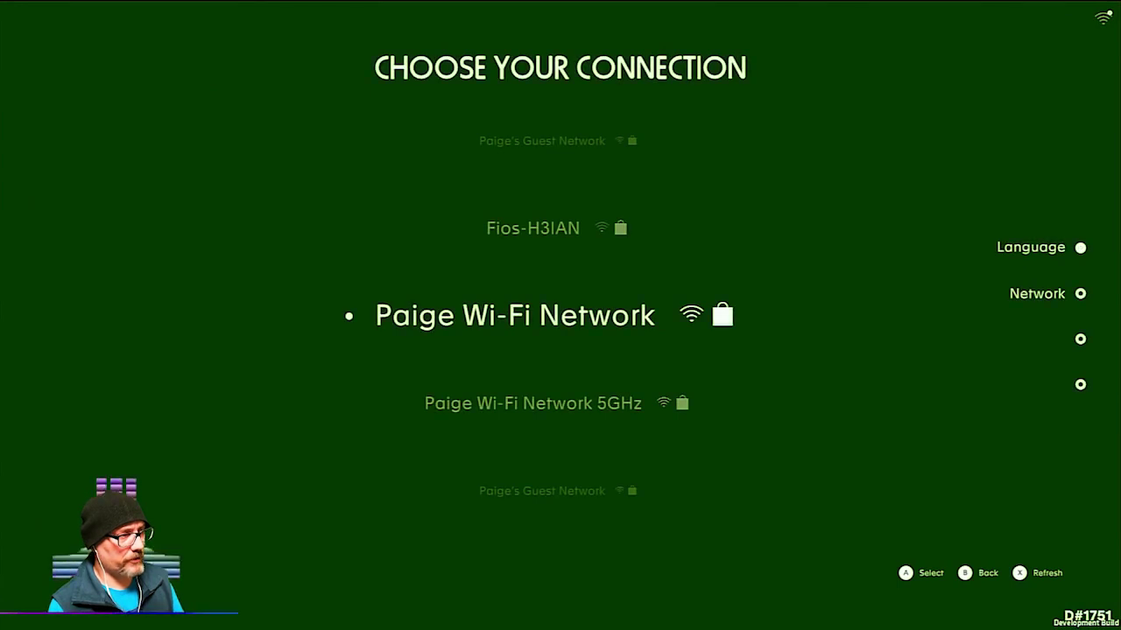
key("Return")
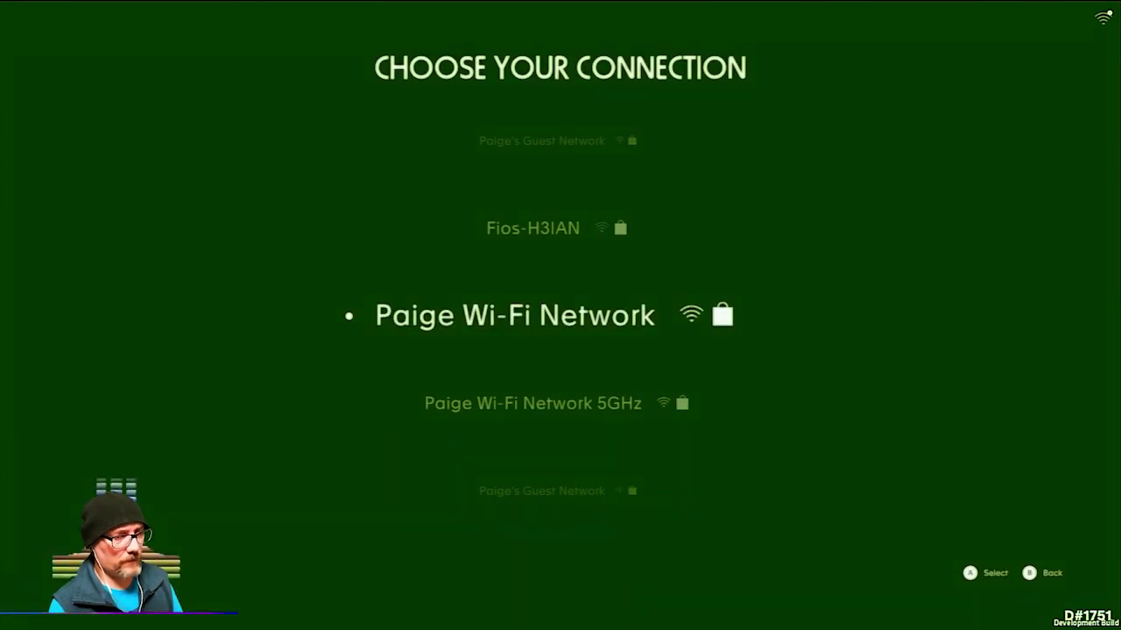
key("Return")
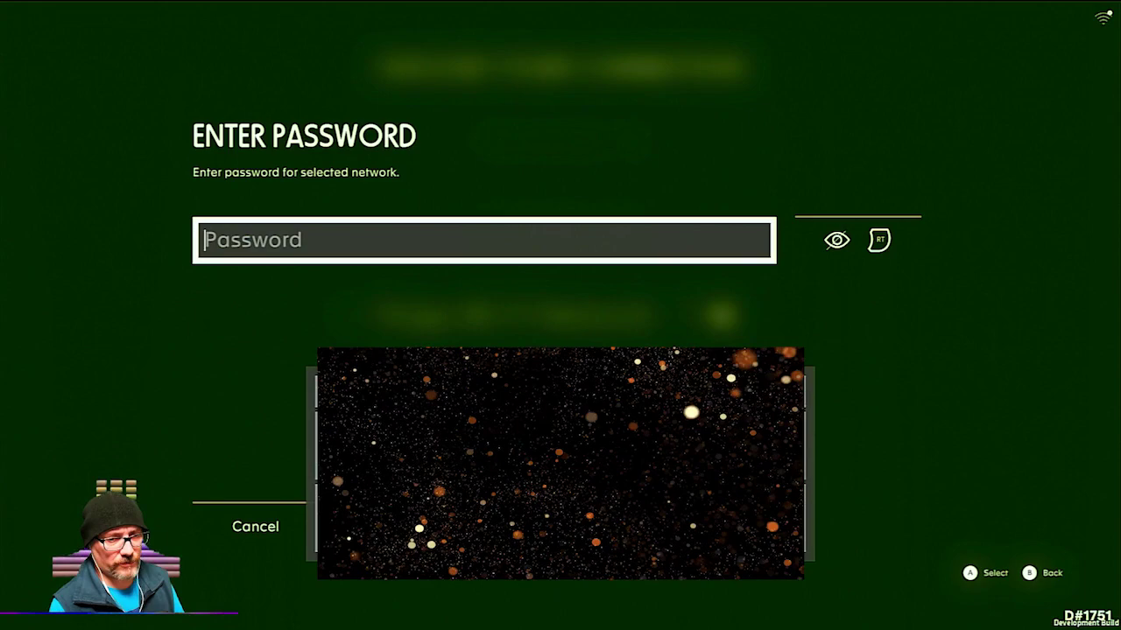
Enter the Wi-Fi network password and connect the console to the network.
type("*")
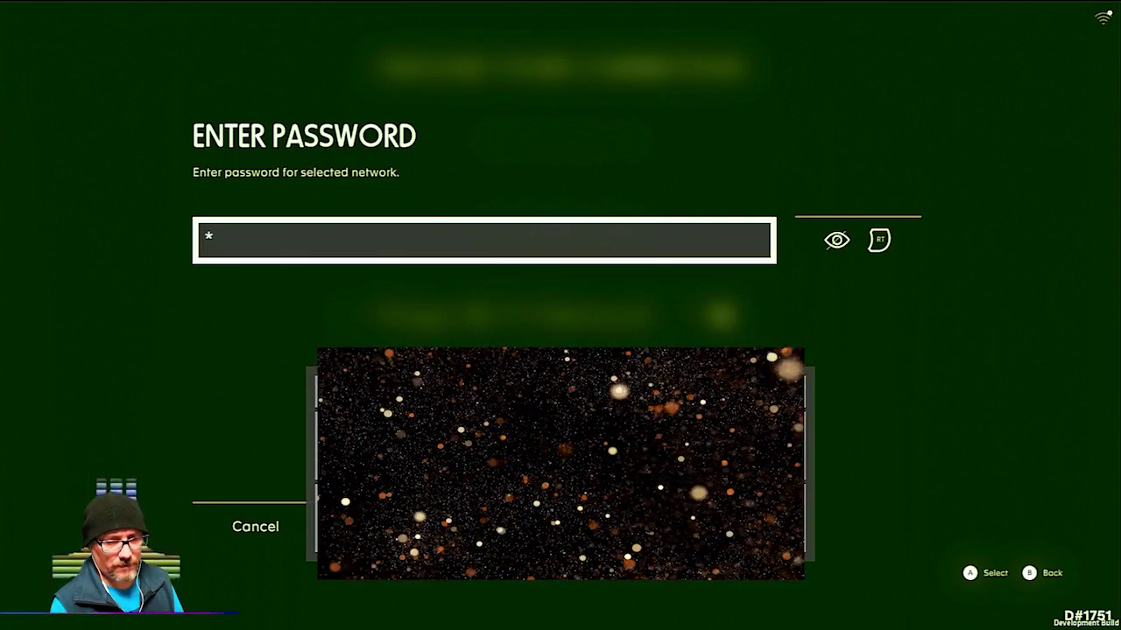
type("*")
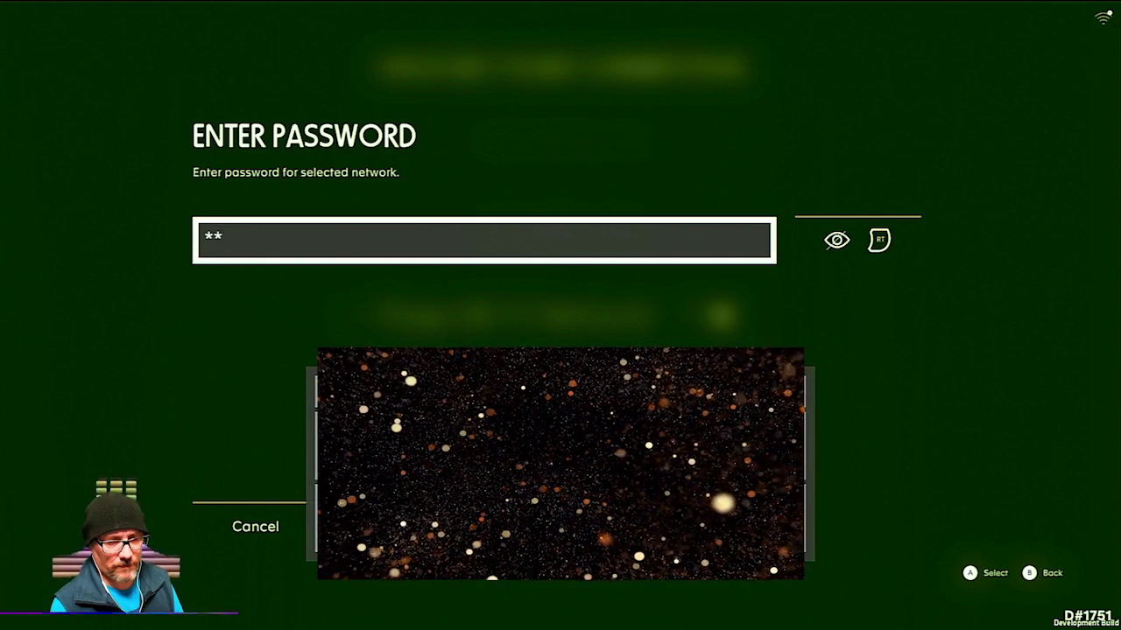
type("*")
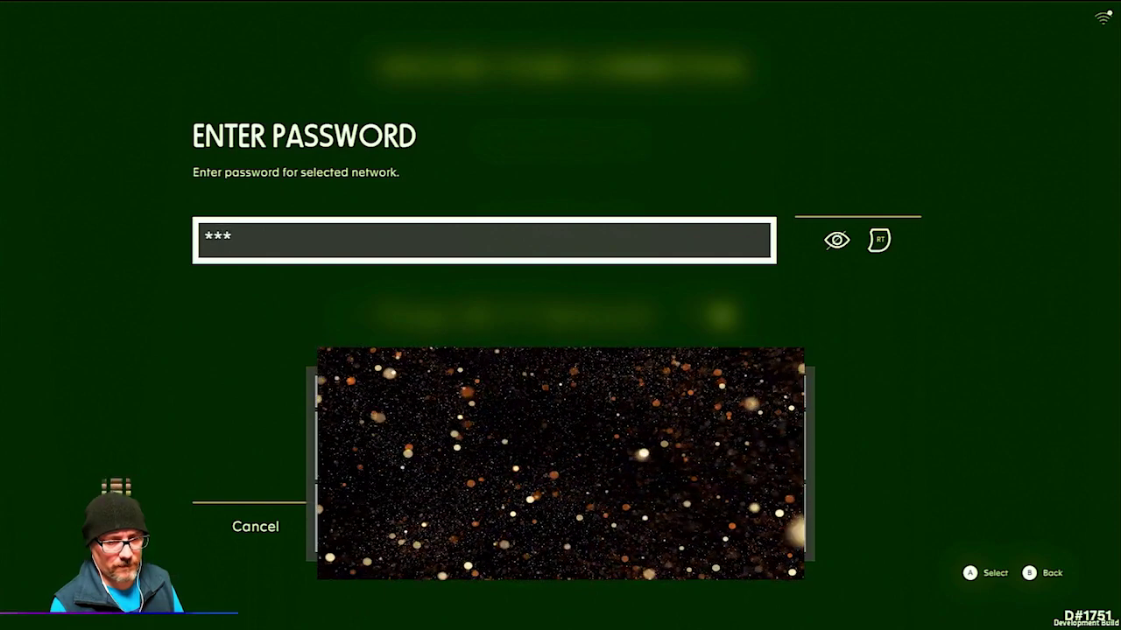
type("*")
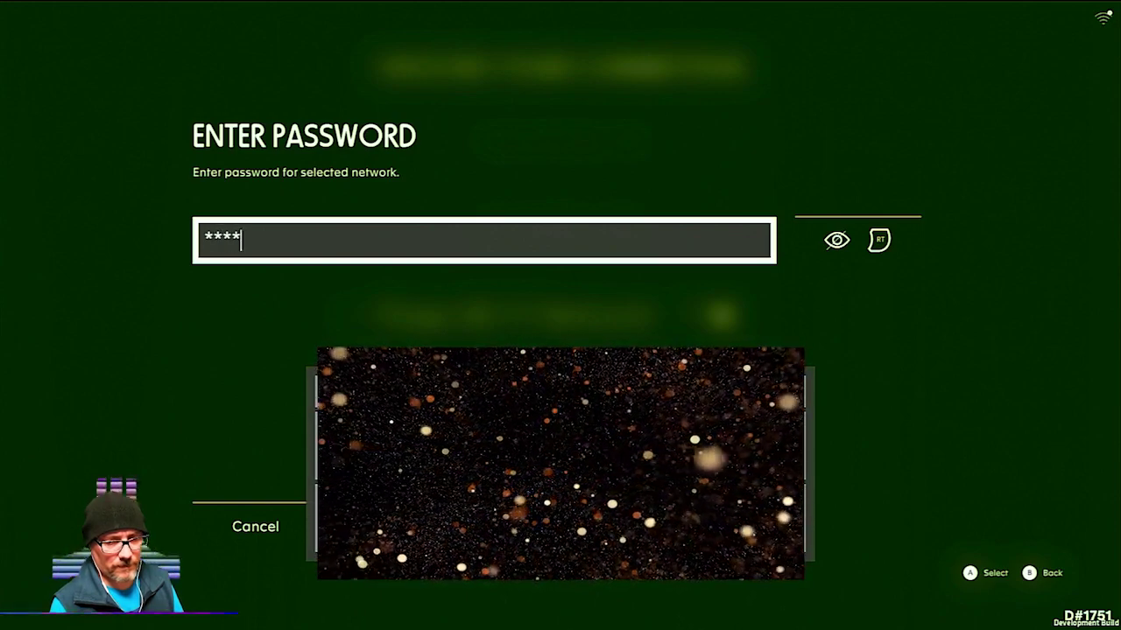
type("*")
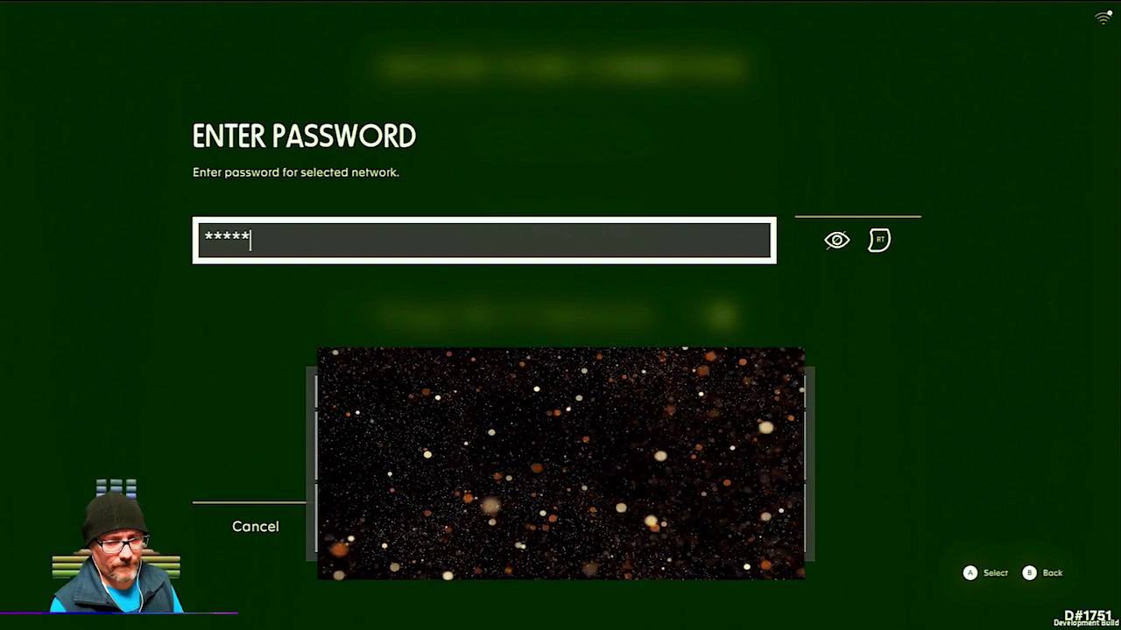
type("*")
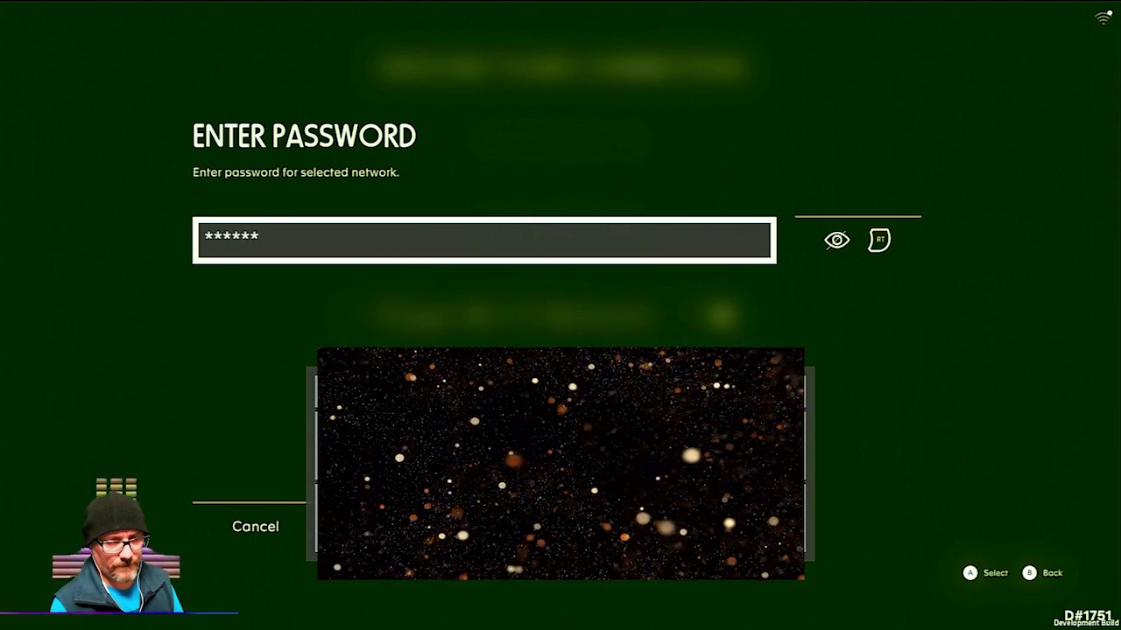
type("*")
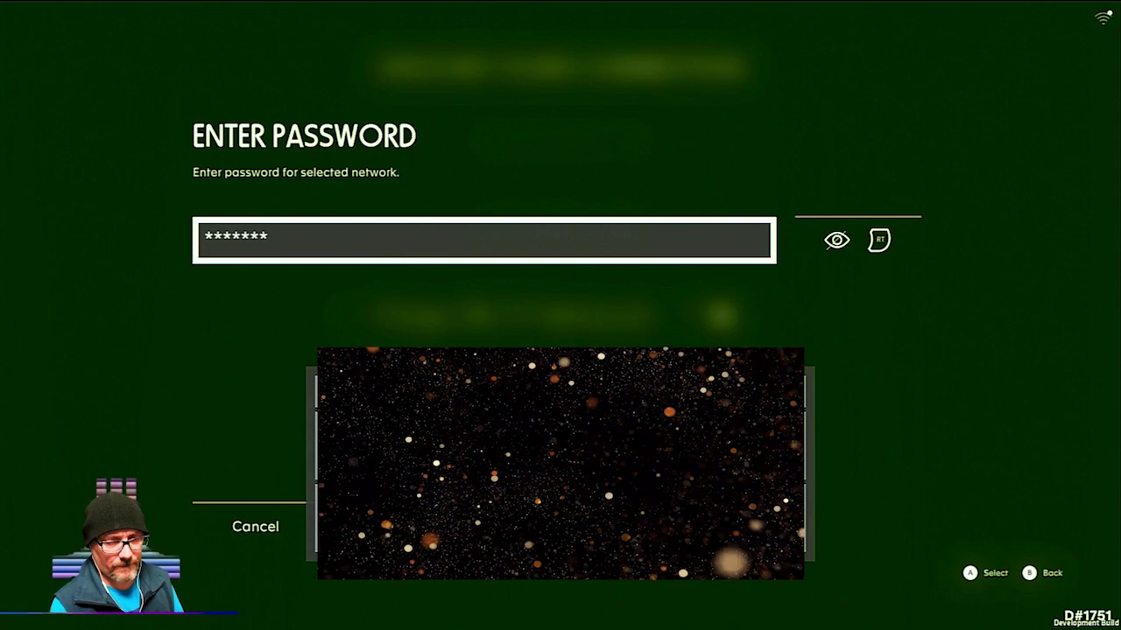
type("***")
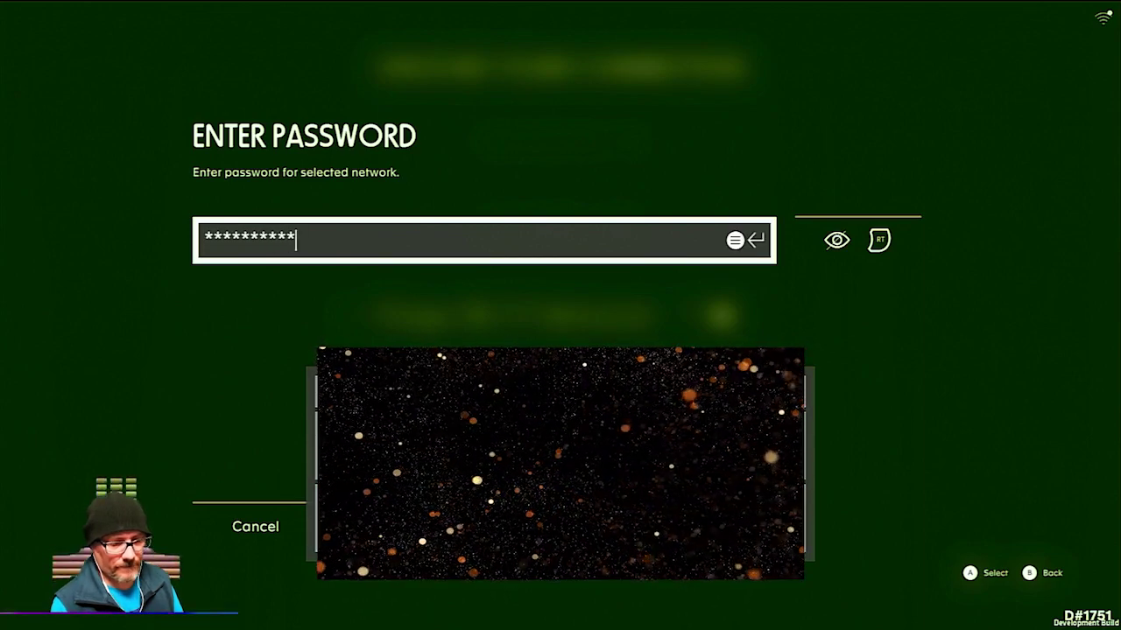
key("Return")
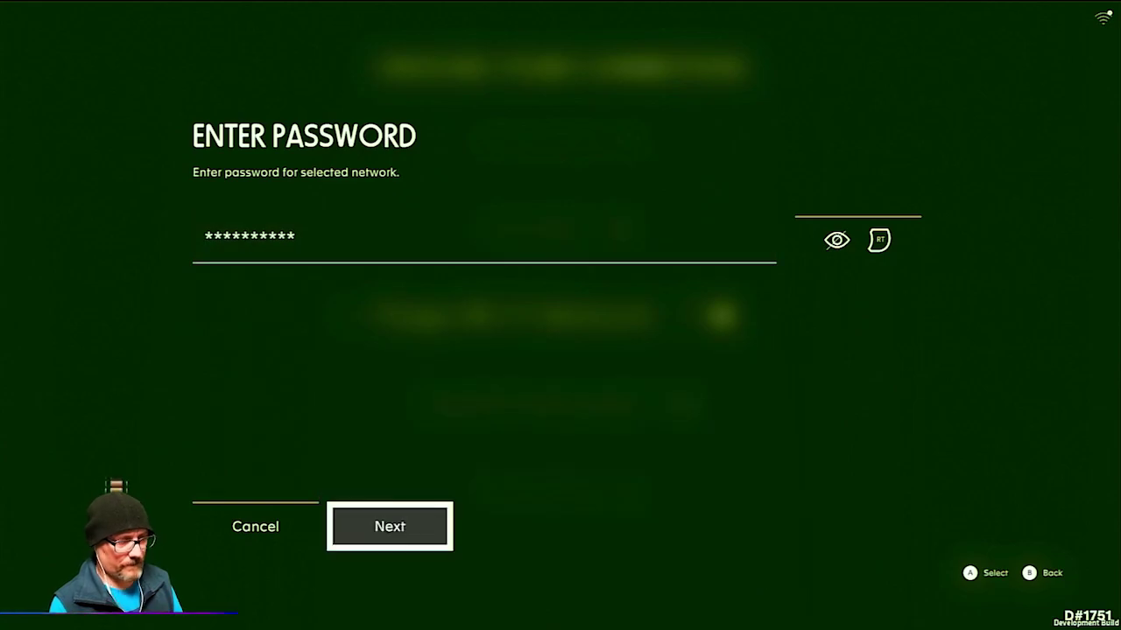
key("Return")
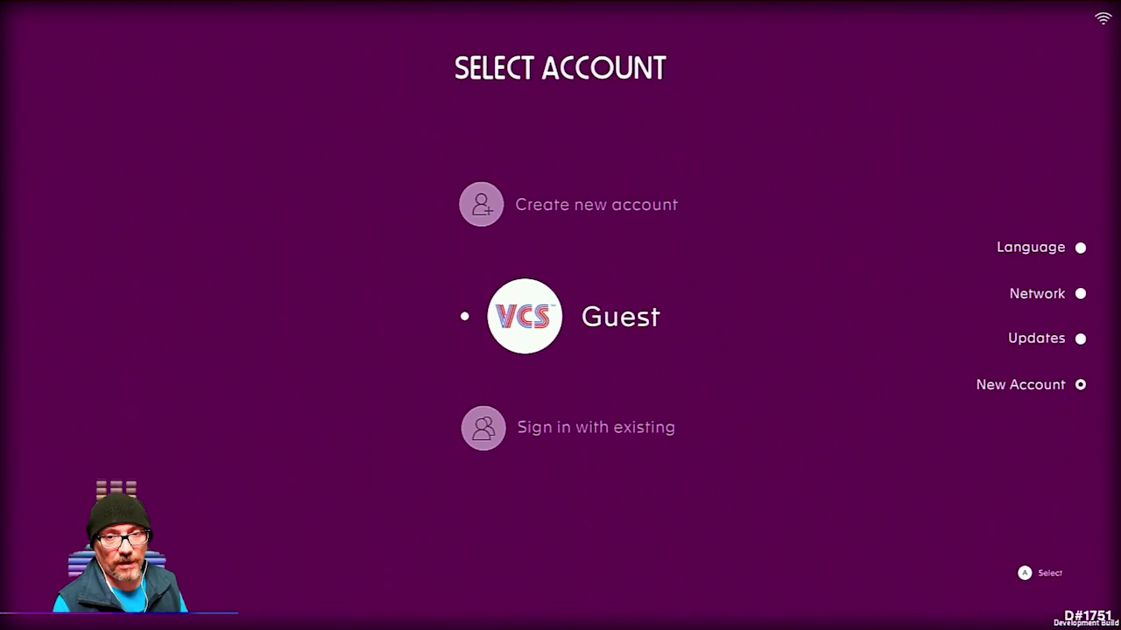
Finish the account setup by choosing the Guest account.
key("Return")
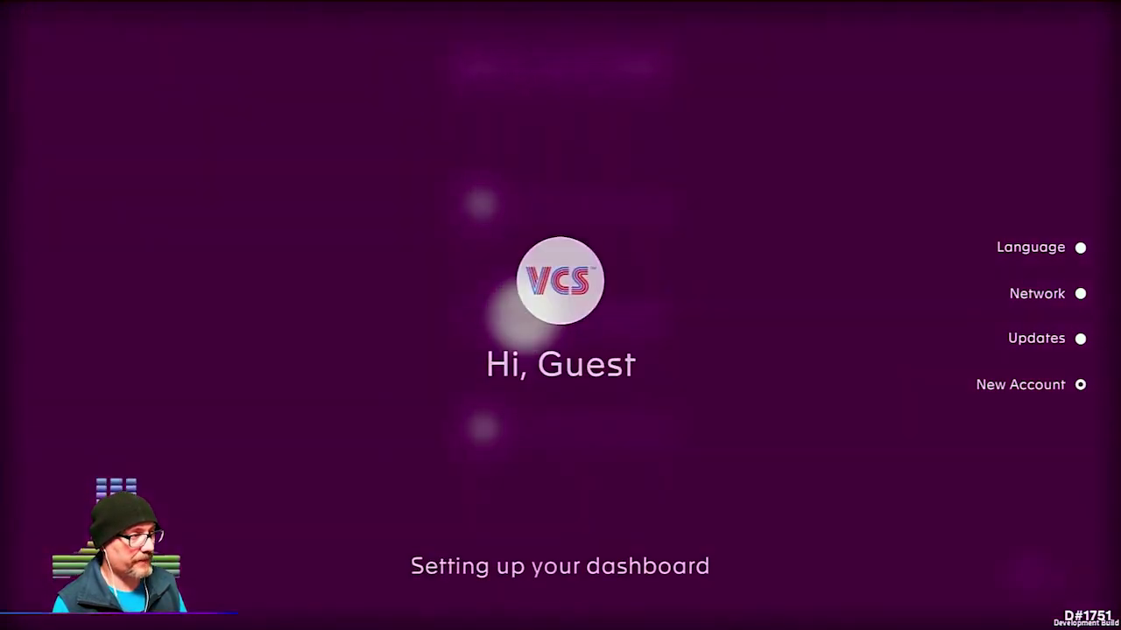